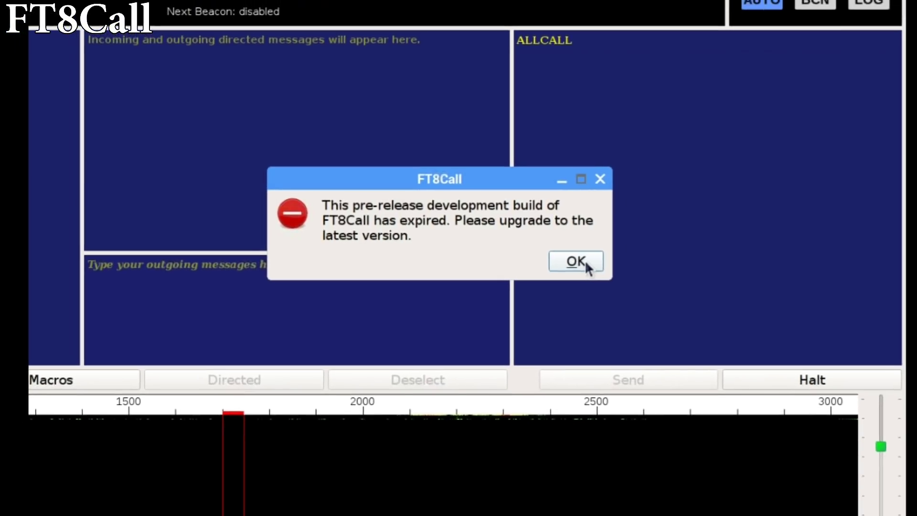
Dismiss the expired-build notice and download the FT8Call 0.6.5 Raspbian Stretch (armv7, AppImage) build from the groups.io wiki in Chromium
left_click(587, 263)
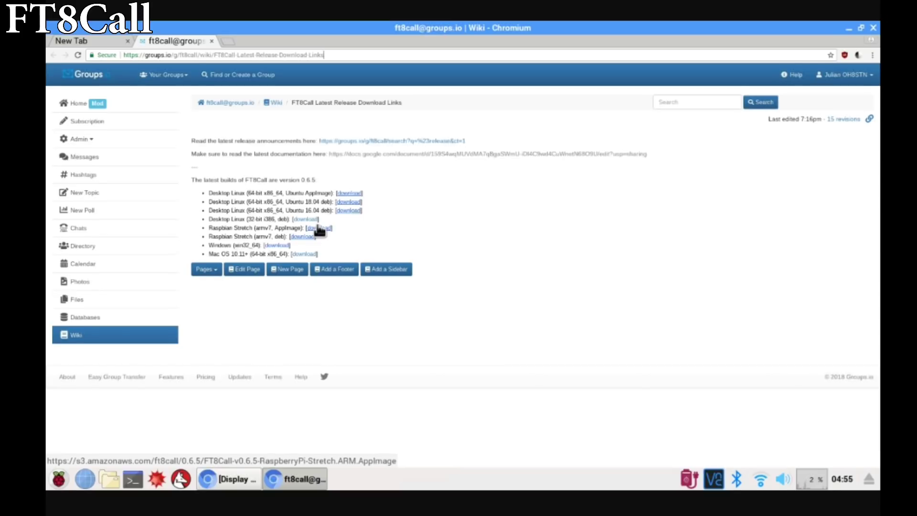
left_click(528, 258)
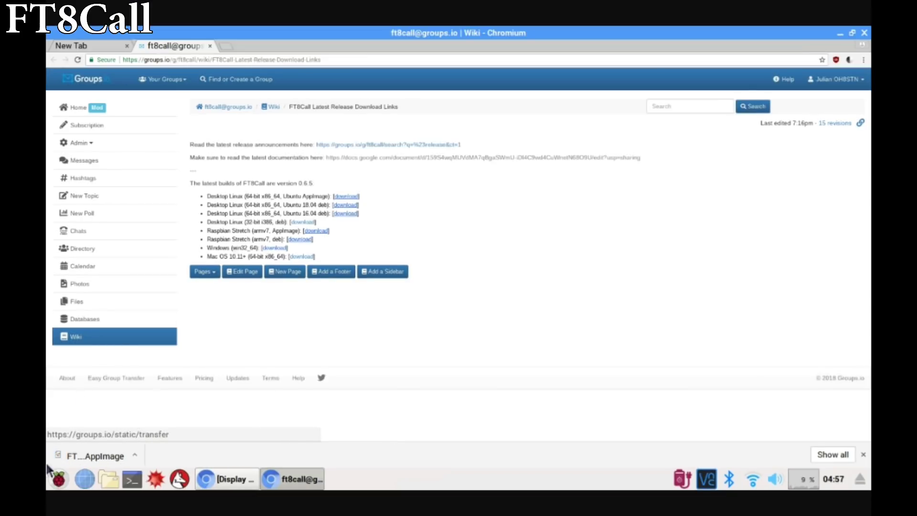
Show the downloaded FT8Call-v0.6.5-RaspberryPi-Stretch.ARM.AppImage in its folder and set its execute permission to Only owner
right_click(114, 458)
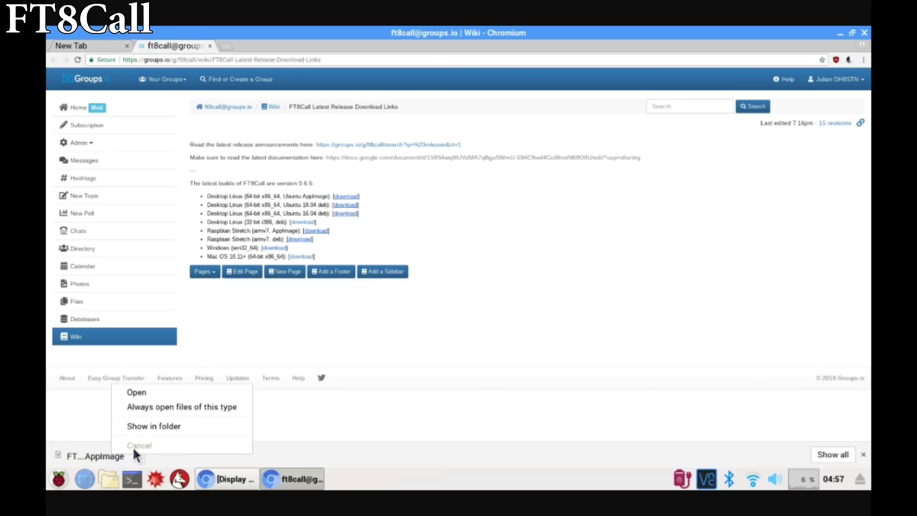
left_click(153, 426)
scroll(426, 239, "down", 2)
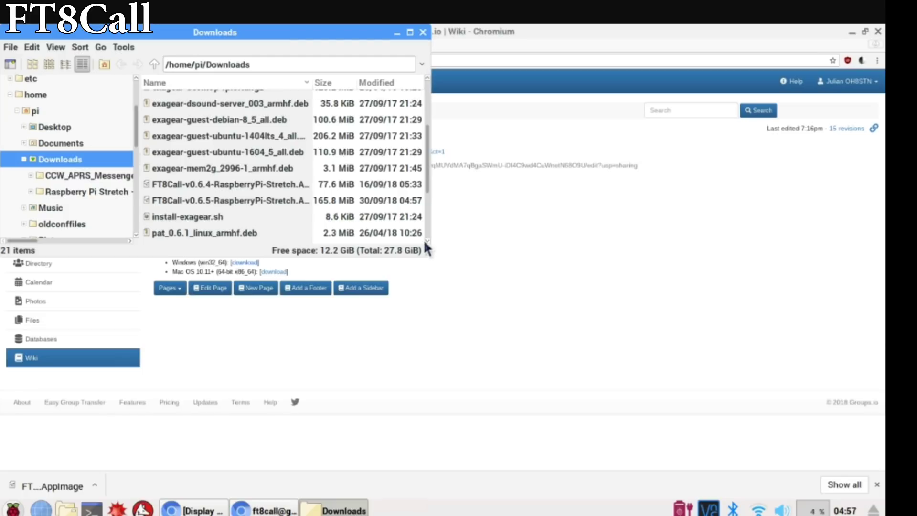
left_click(217, 201)
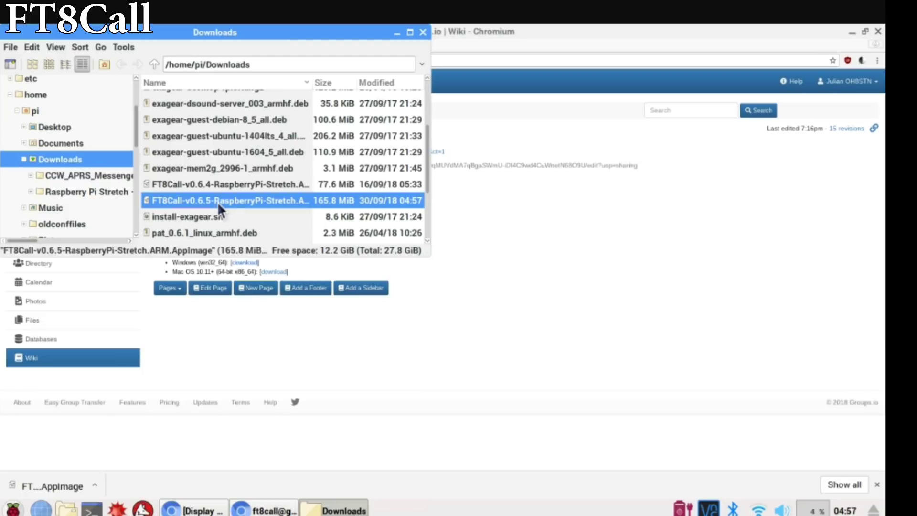
right_click(218, 207)
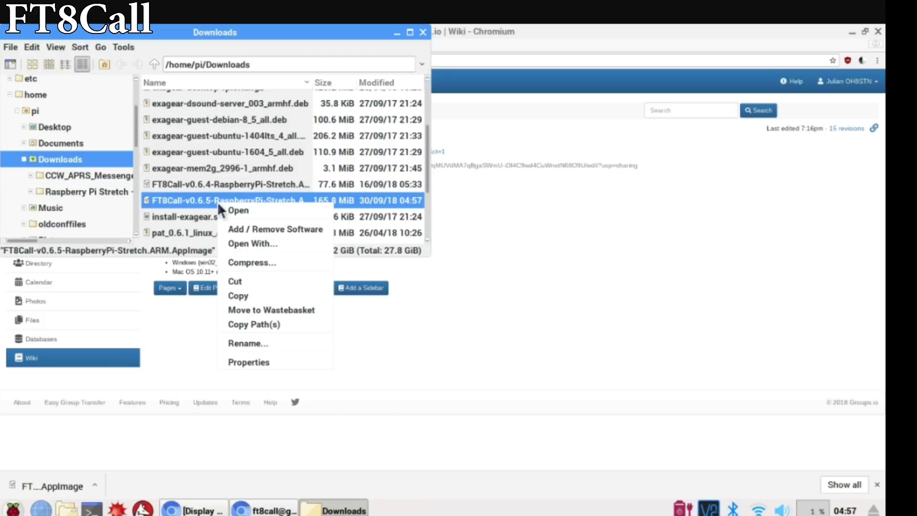
left_click(242, 362)
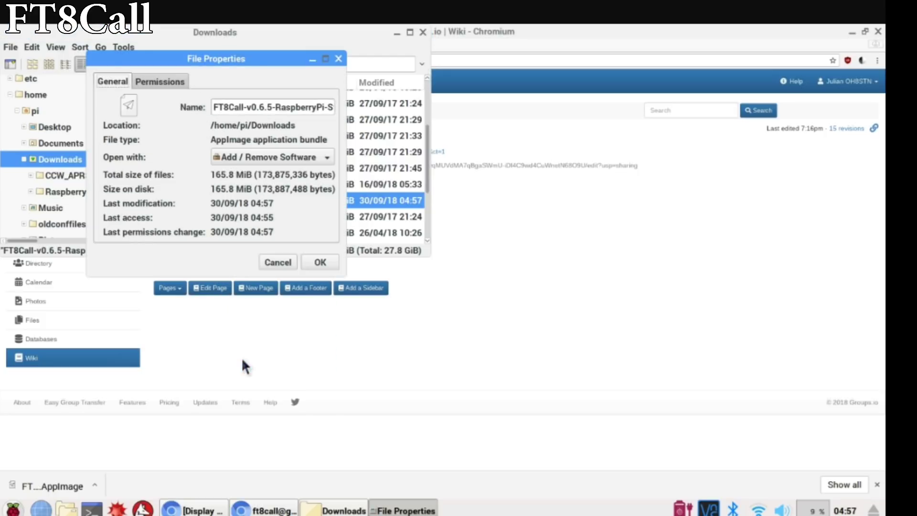
left_click(162, 82)
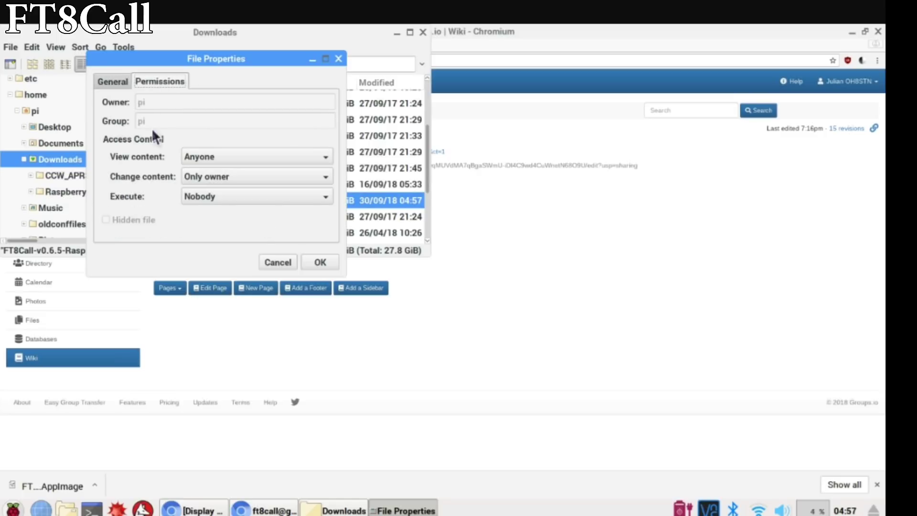
left_click(192, 197)
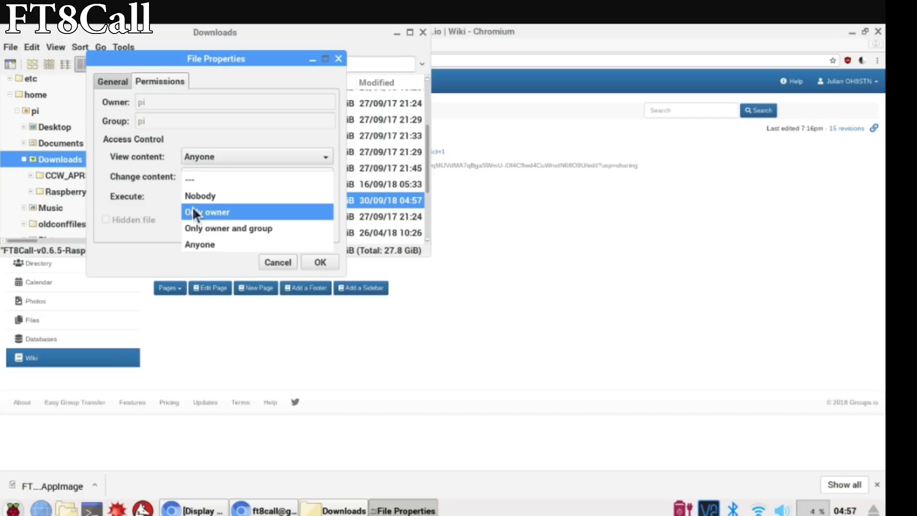
left_click(202, 212)
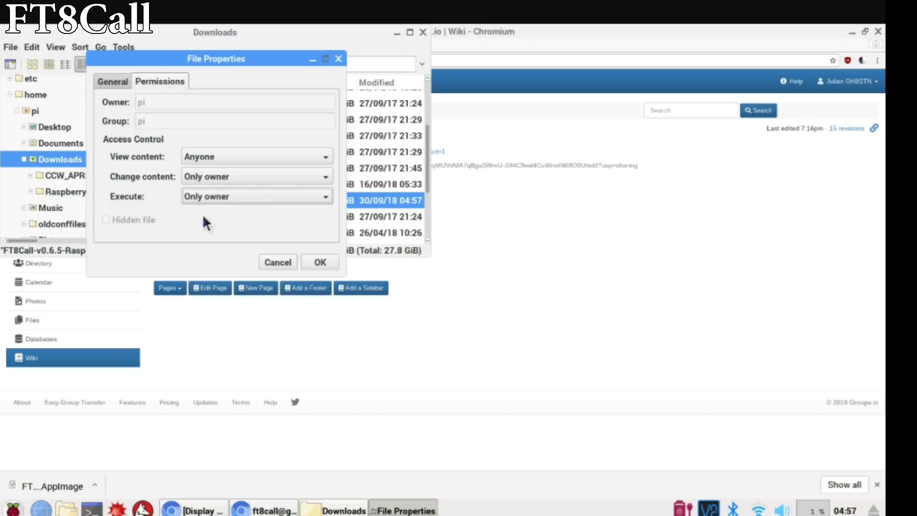
left_click(320, 262)
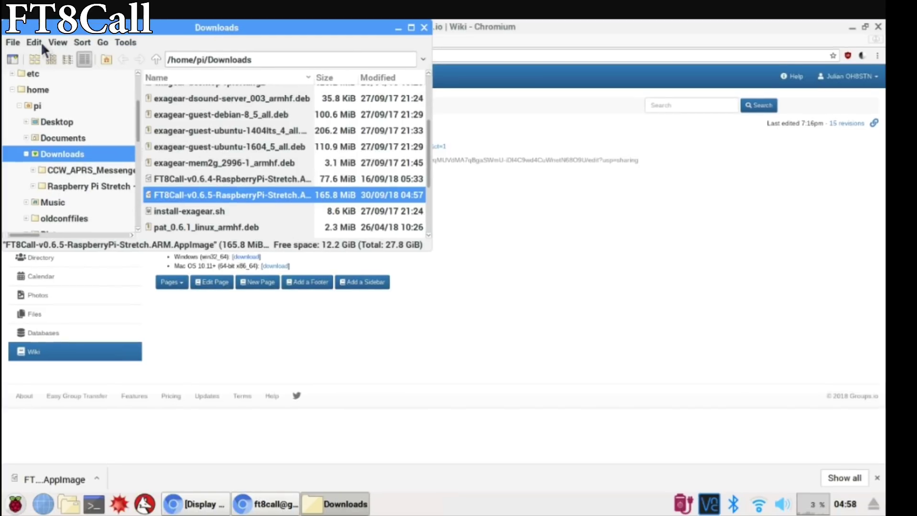
Create a link to the FT8Call v0.6.5 AppImage in the Desktop folder
left_click(41, 41)
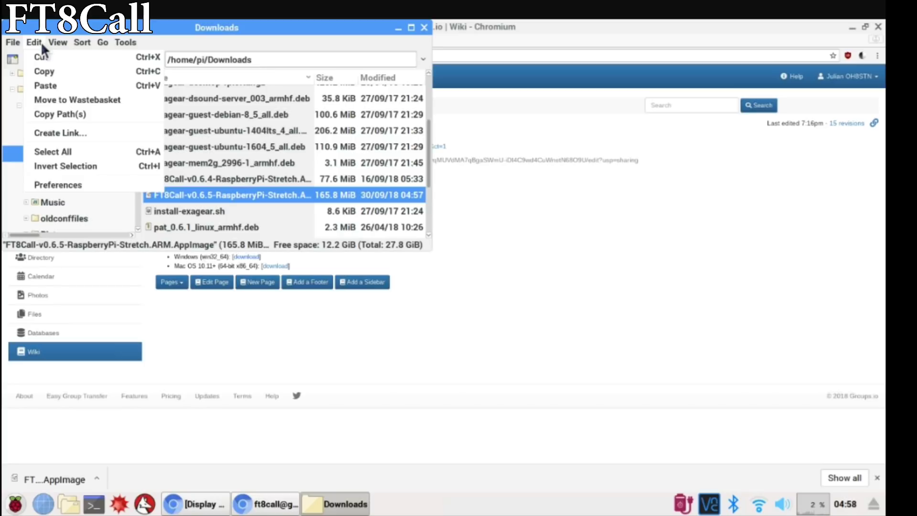
left_click(46, 133)
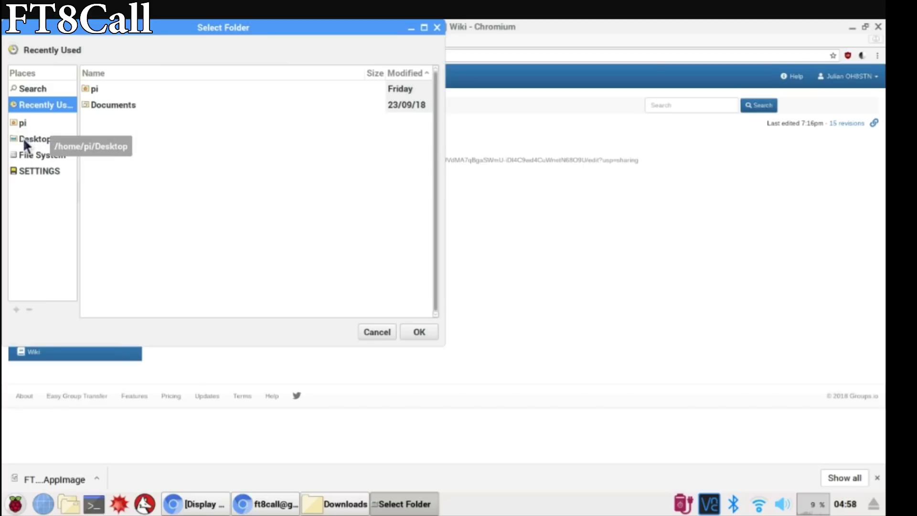
left_click(23, 138)
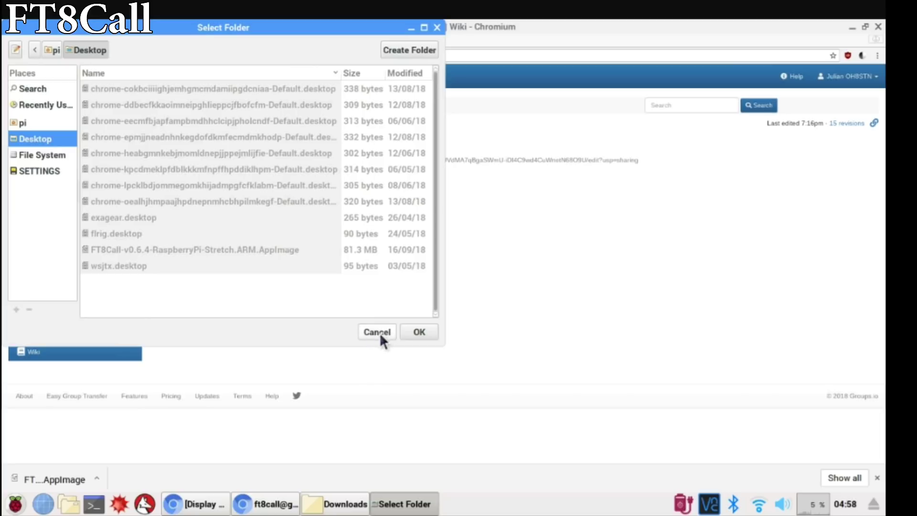
left_click(405, 330)
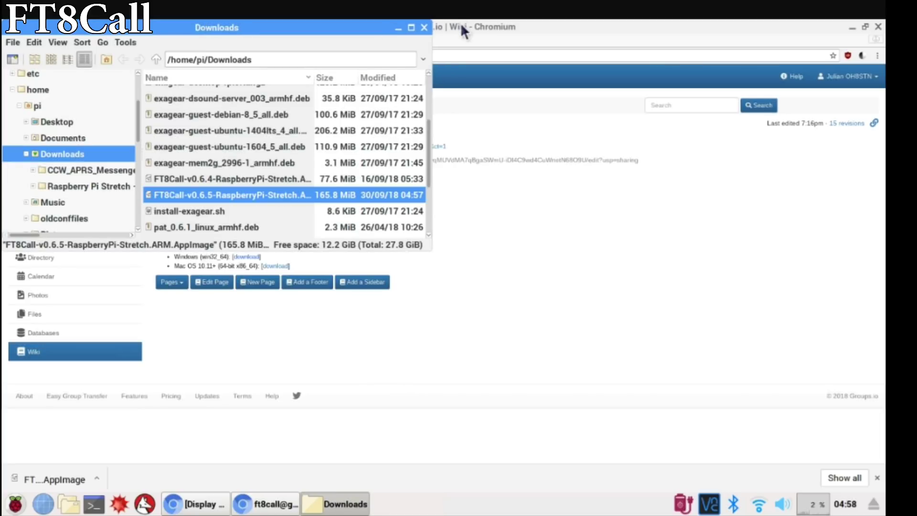
Close the file manager and browser windows, then execute the FT8Call v0.6.5 AppImage from the desktop and dismiss its pre-release notice
left_click(424, 29)
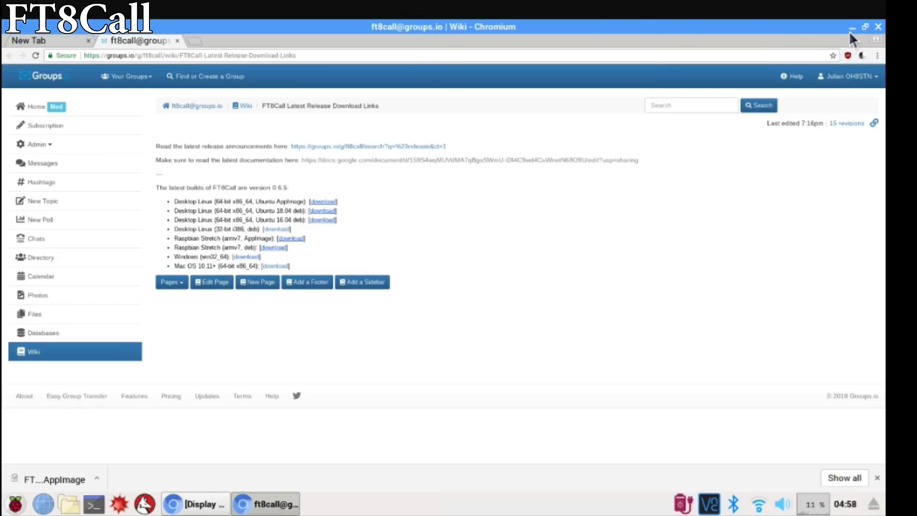
left_click(879, 27)
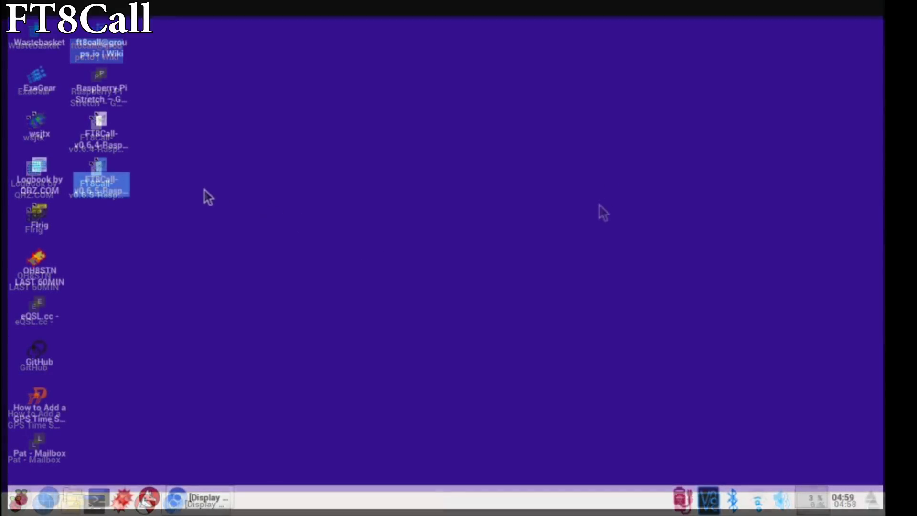
double_click(104, 177)
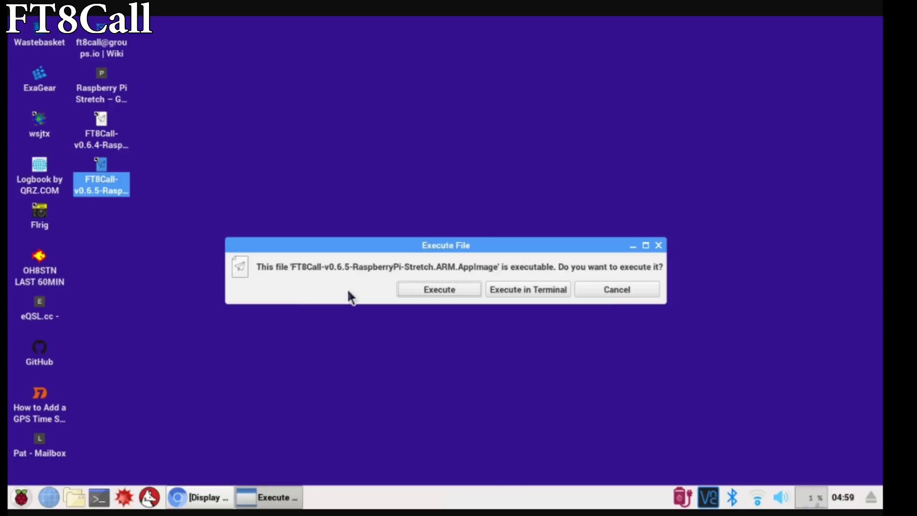
left_click(426, 291)
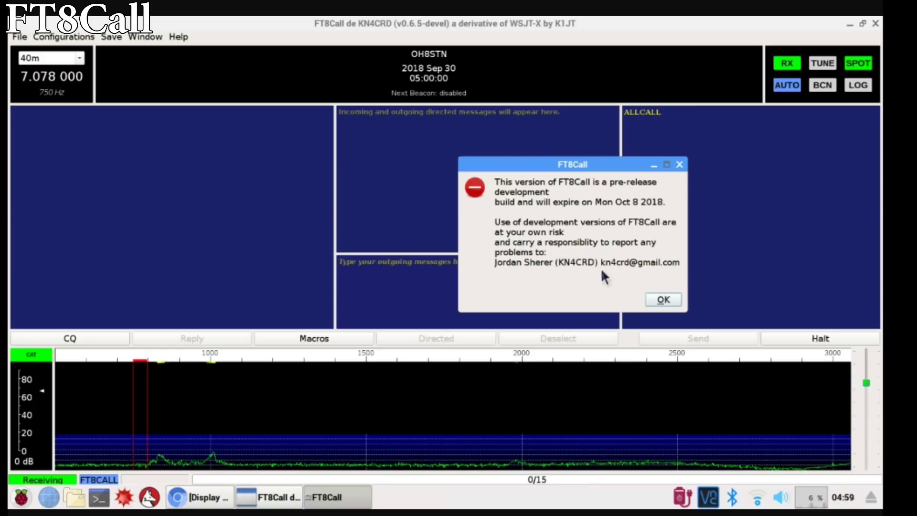
left_click(664, 298)
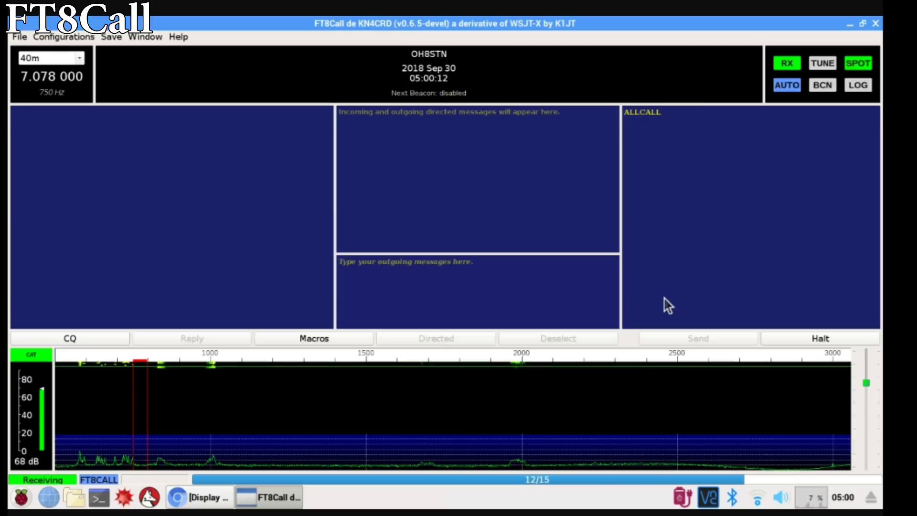
Review the General, Radio, Audio, Reporting, Frequencies, Notifications and UI pages of the FT8Call settings
left_click(17, 37)
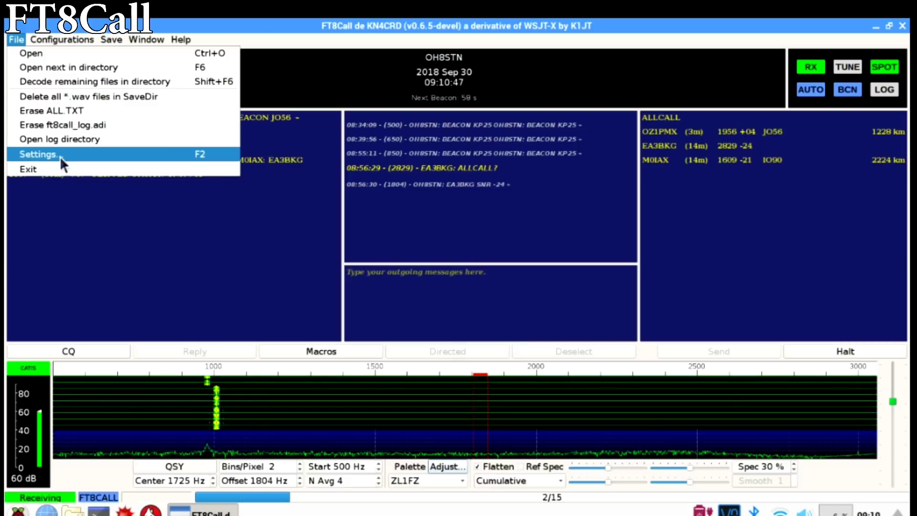
left_click(60, 157)
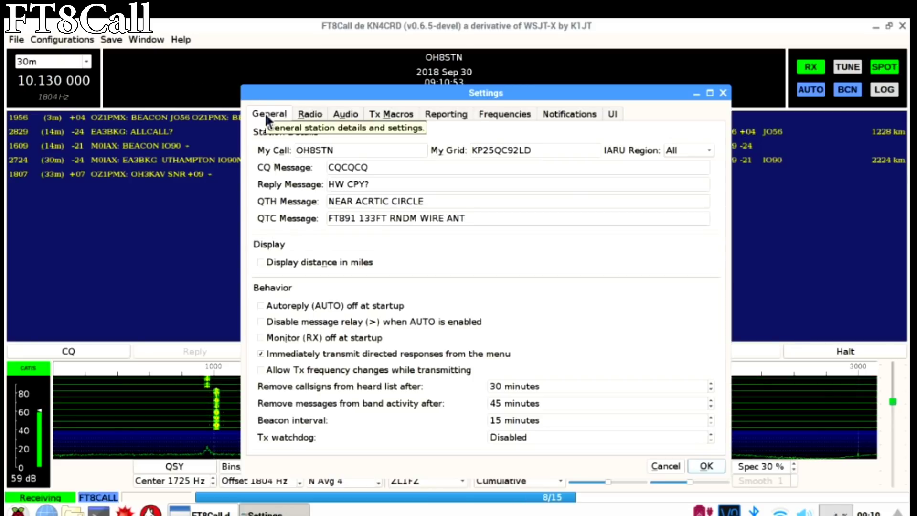
left_click(303, 113)
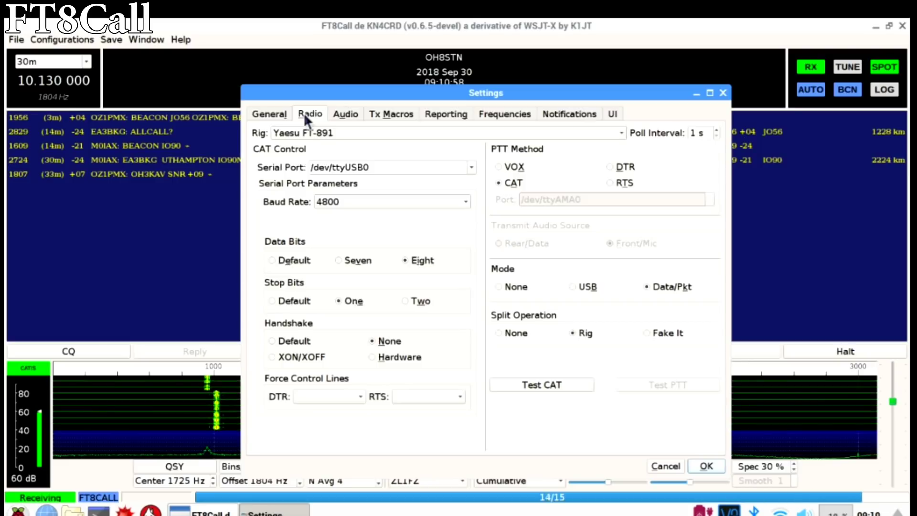
left_click(342, 115)
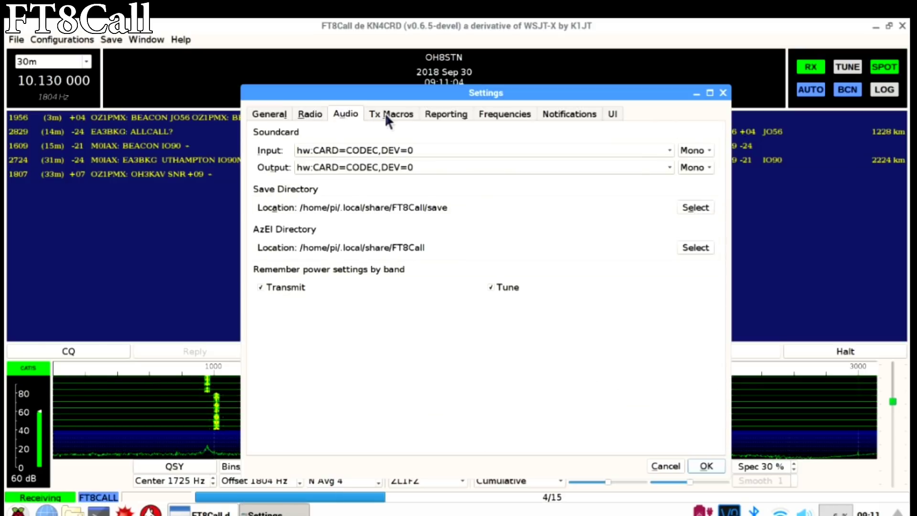
left_click(440, 120)
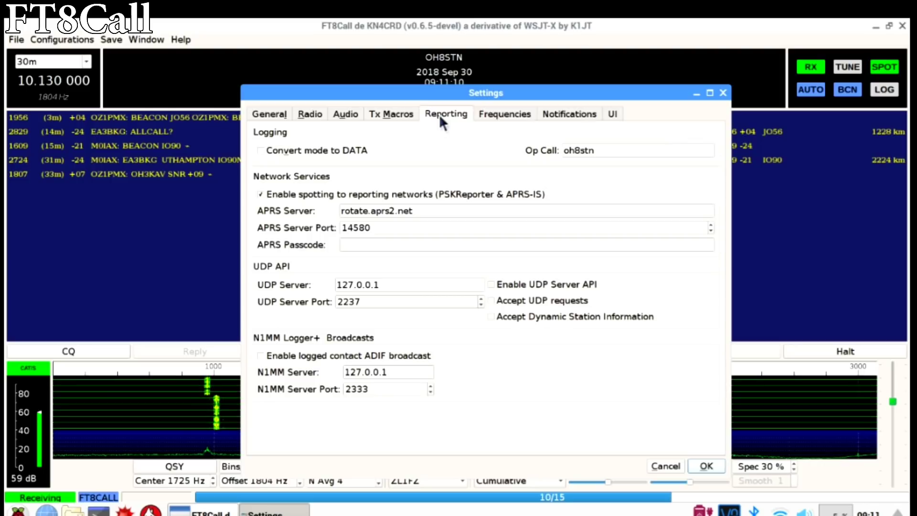
left_click(500, 111)
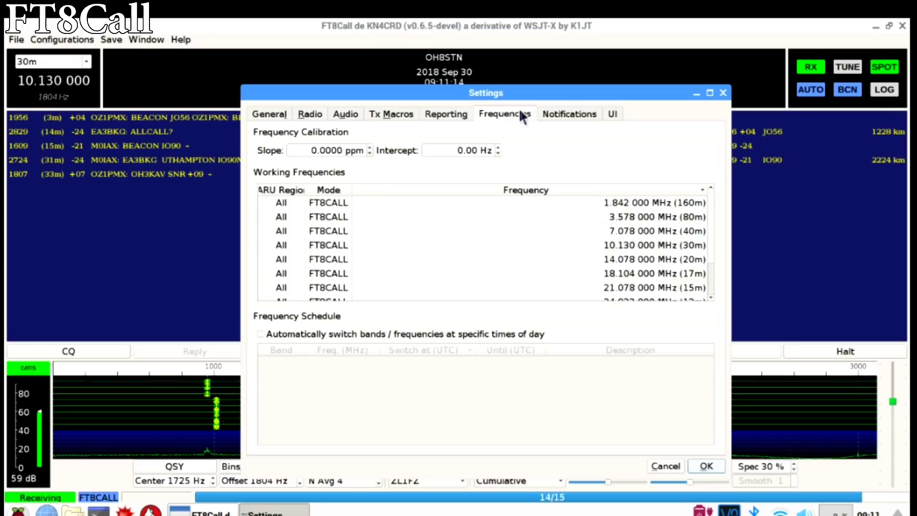
left_click(563, 114)
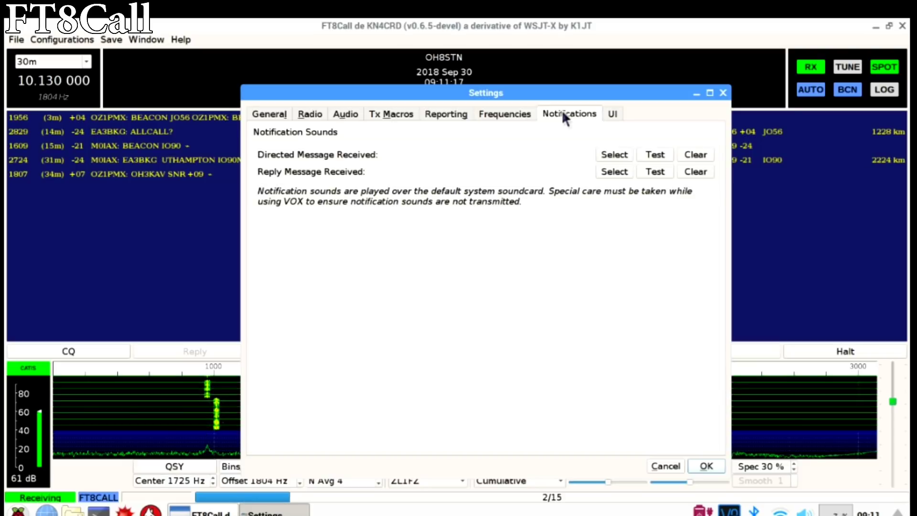
left_click(615, 114)
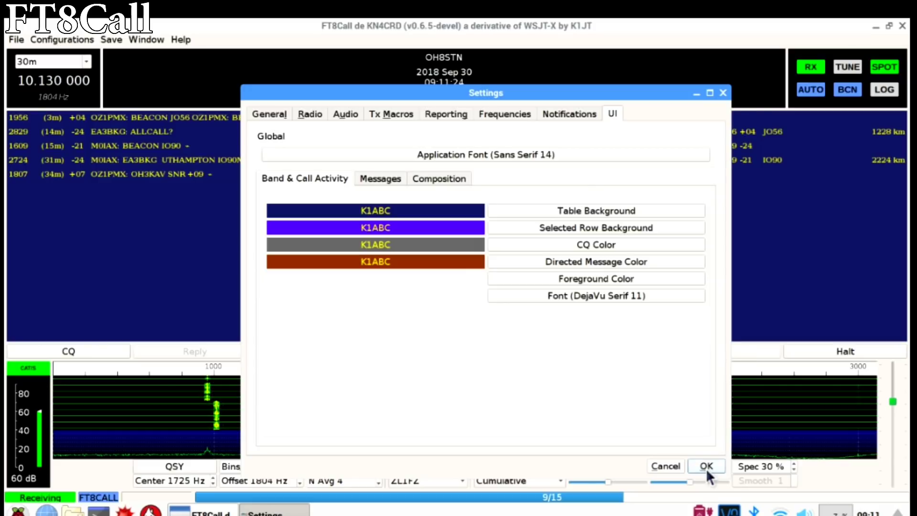
left_click(705, 467)
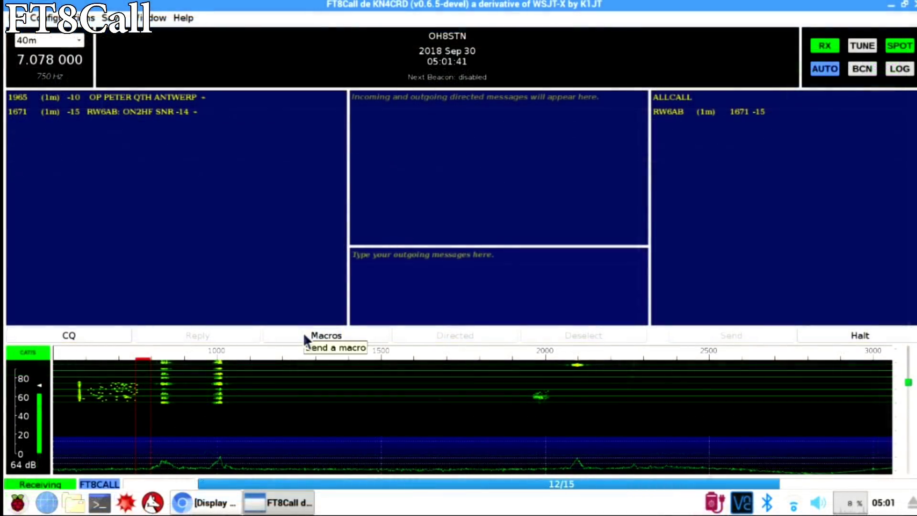
Set the transmit offset to about 1848 Hz on the waterfall and turn on beaconing
left_click(495, 356)
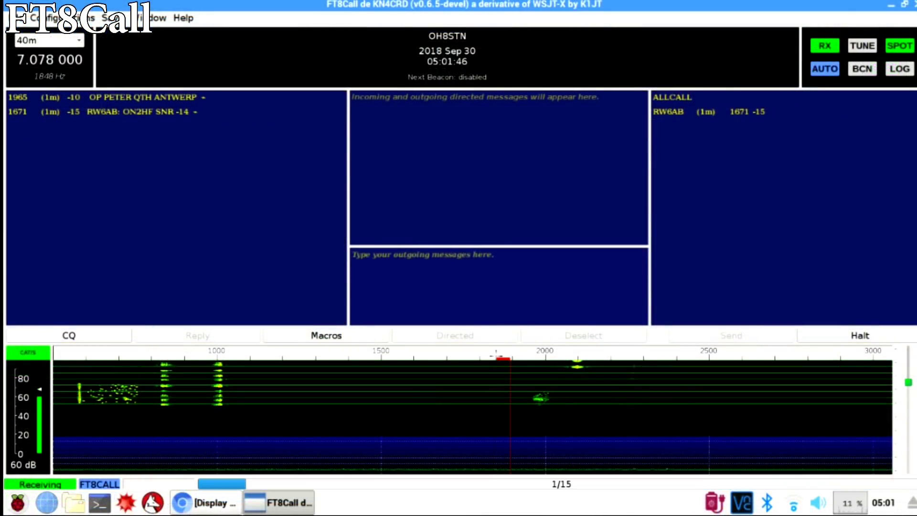
left_click(872, 66)
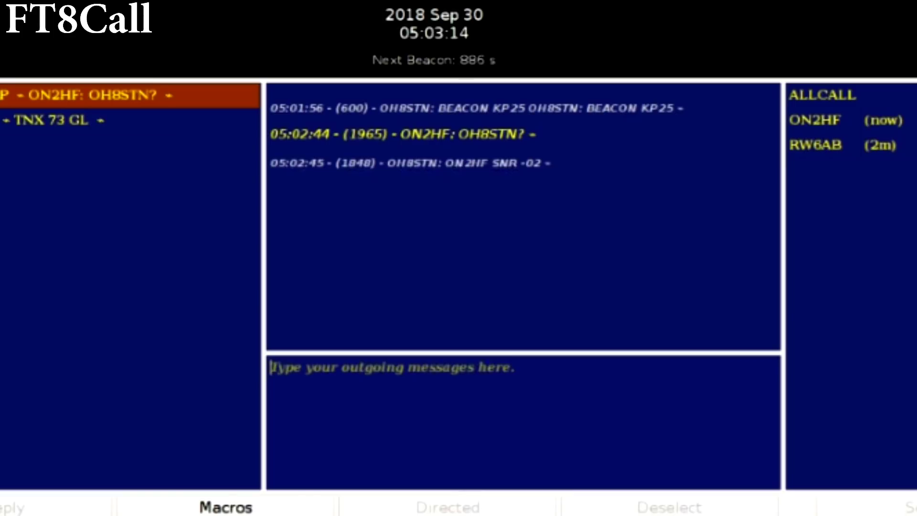
Send the station's current Maidenhead grid locator as a directed message to ALLCALL
right_click(848, 94)
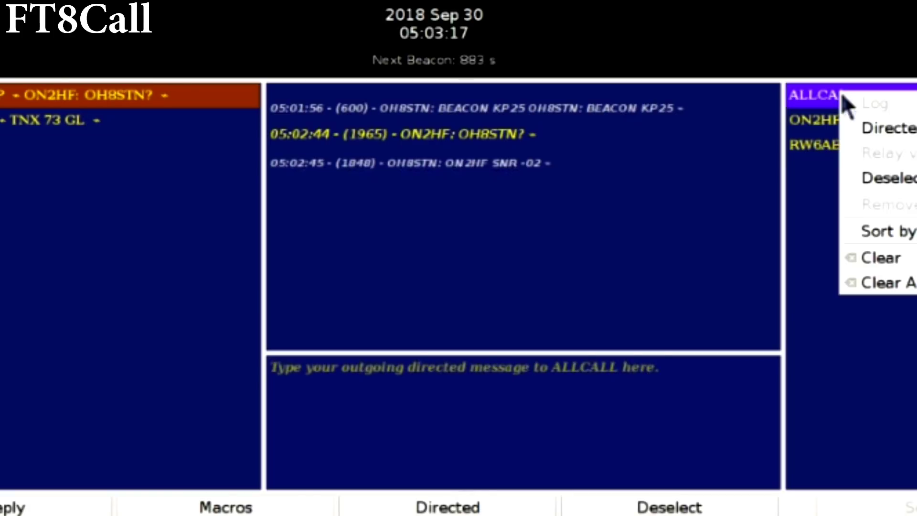
mouse_move(883, 125)
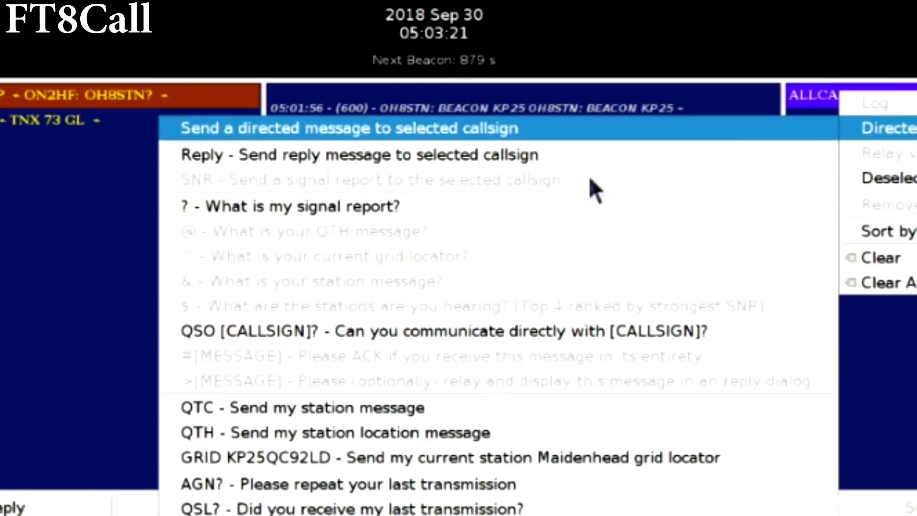
left_click(394, 459)
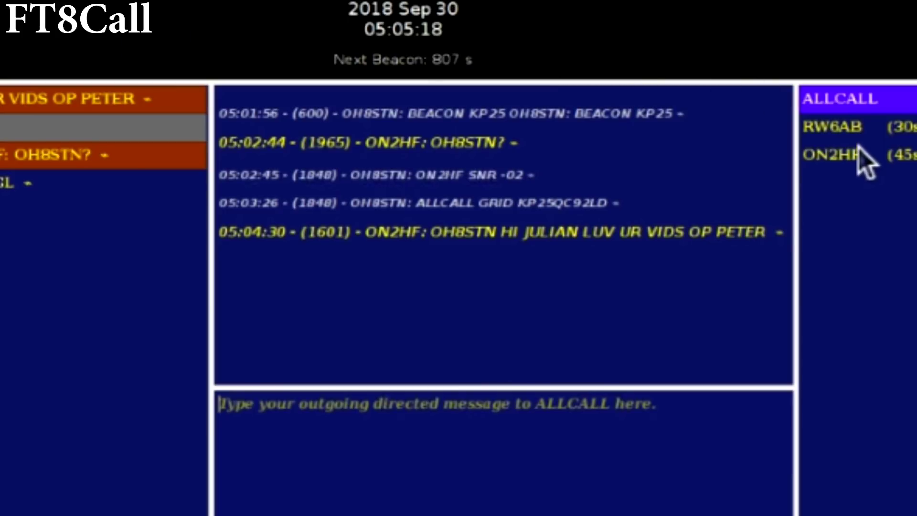
right_click(858, 149)
mouse_move(889, 213)
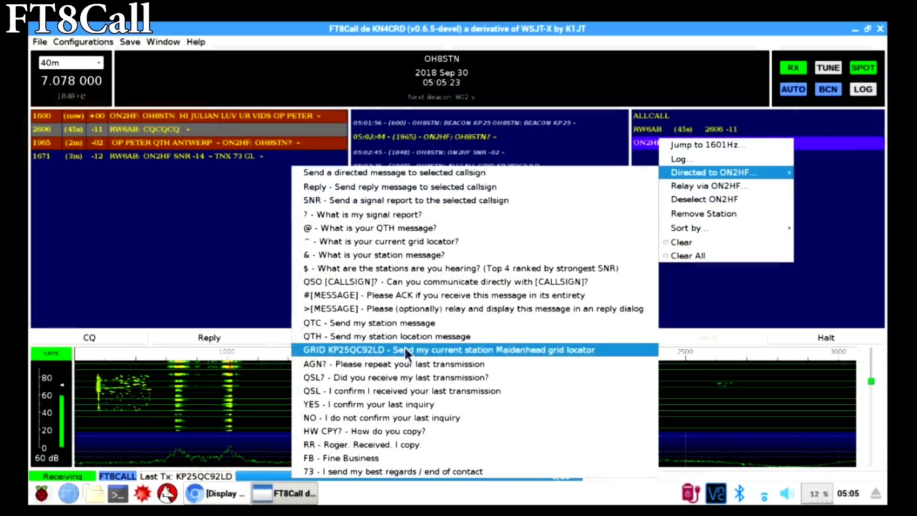
left_click(406, 295)
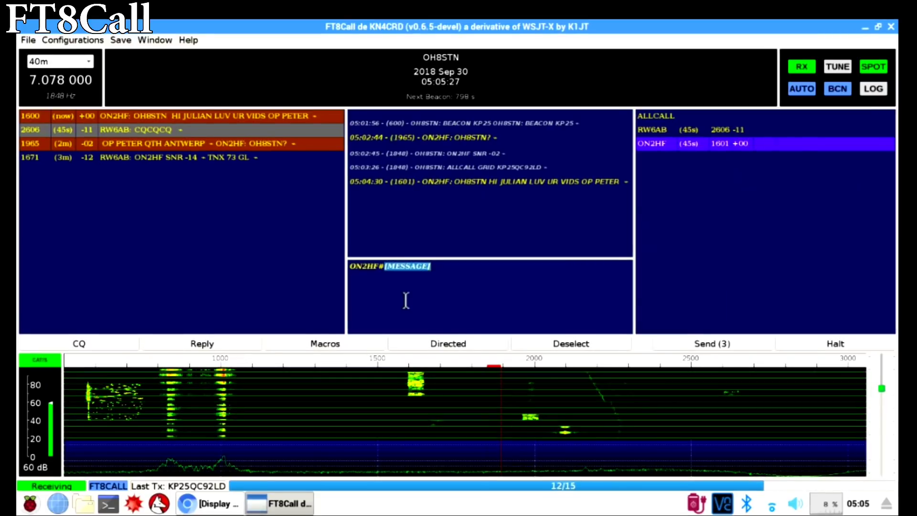
left_click(371, 33)
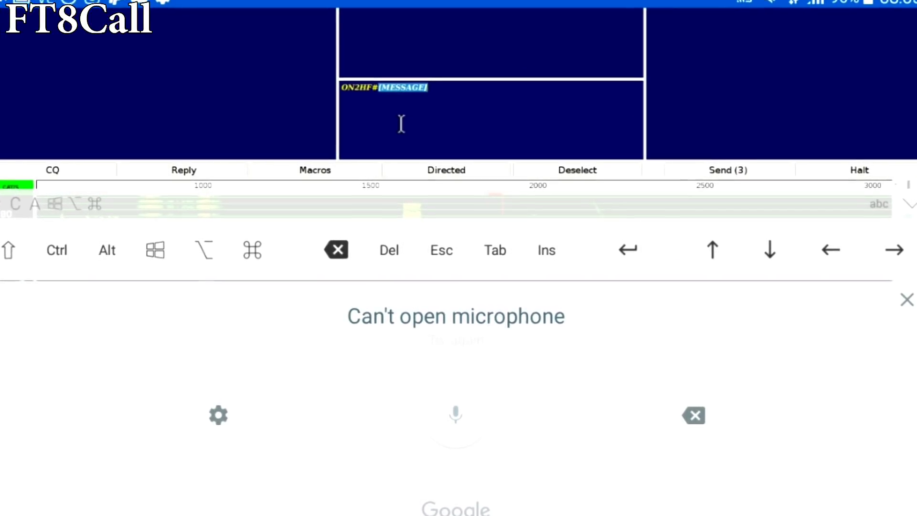
type("thank")
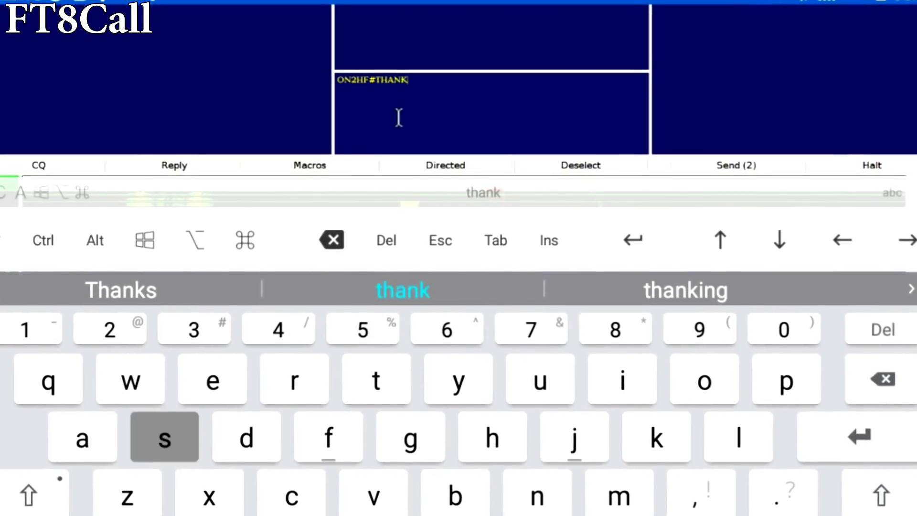
type("s Peter, ")
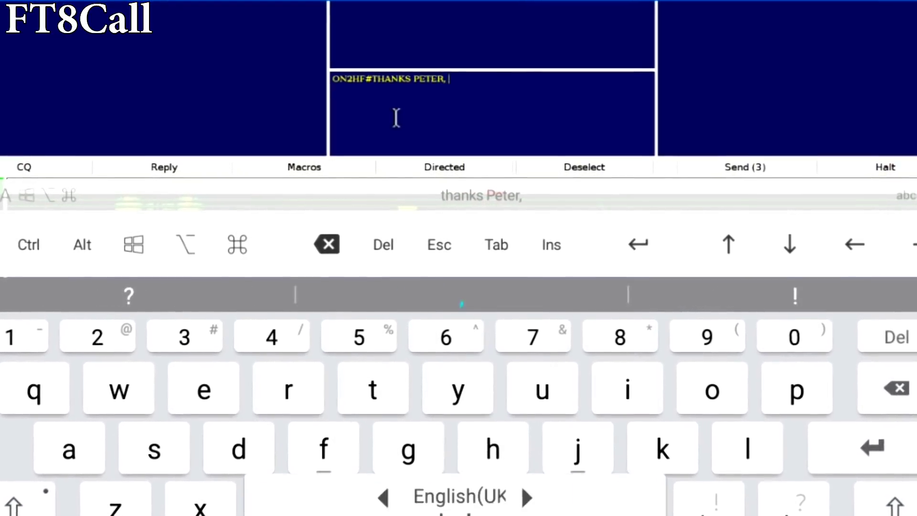
type("much app")
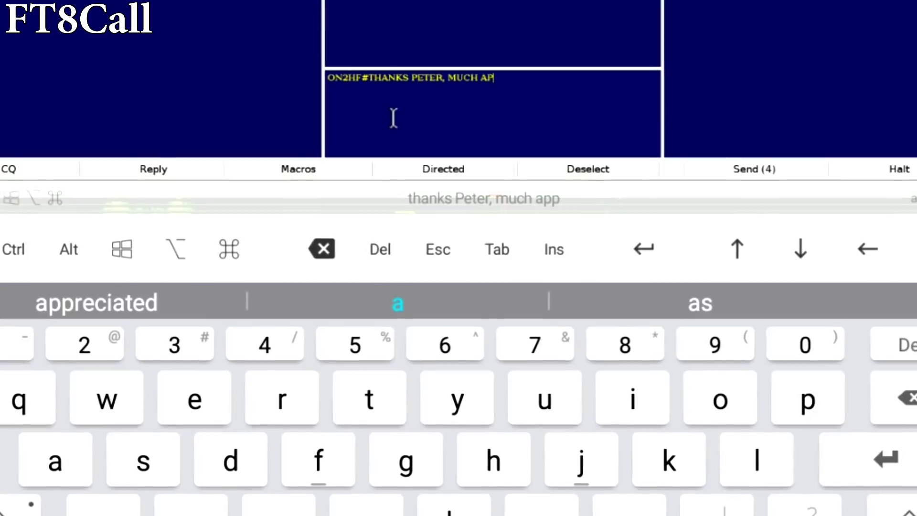
type("reciated ")
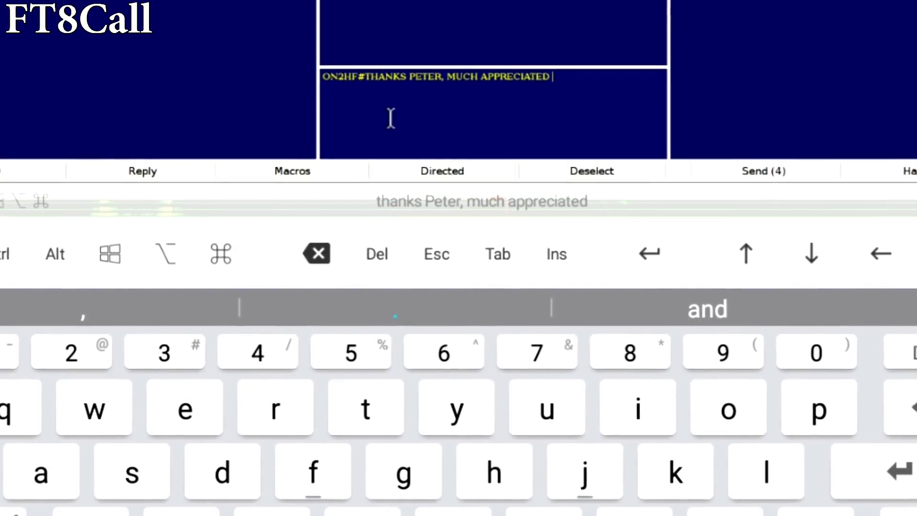
type(", 73")
key("Return")
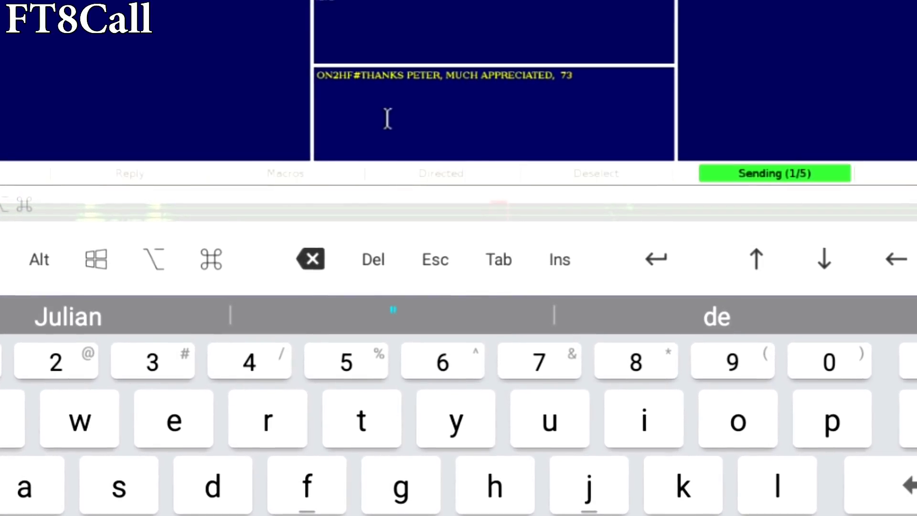